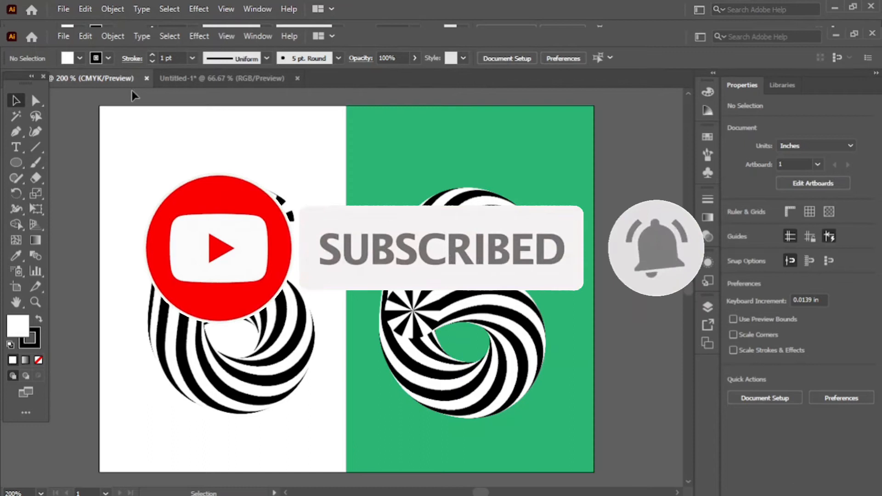
In the Untitled-1 document, draw an open path shaped like the number 6 with the Curvature tool
left_click(186, 74)
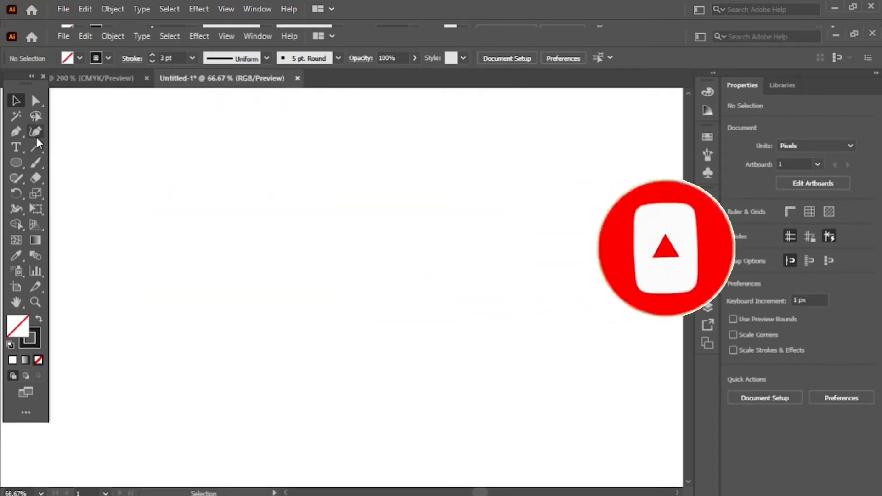
left_click(35, 132)
left_click(474, 194)
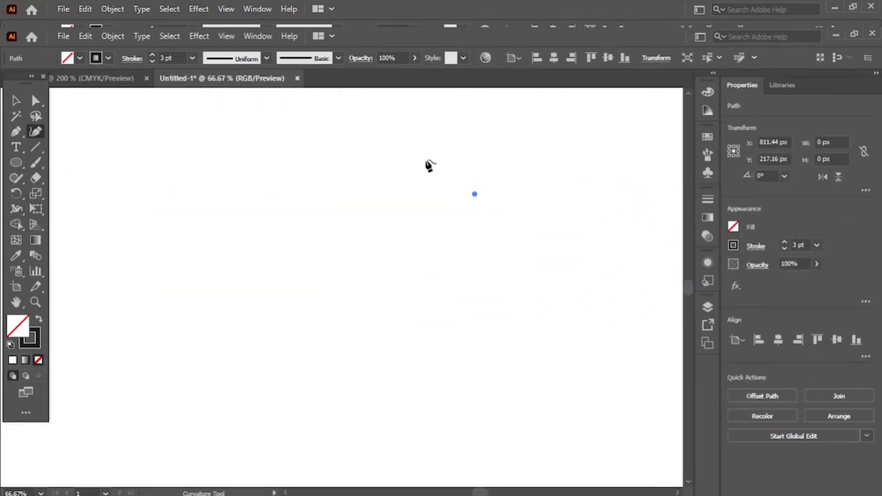
left_click(422, 164)
left_click(367, 204)
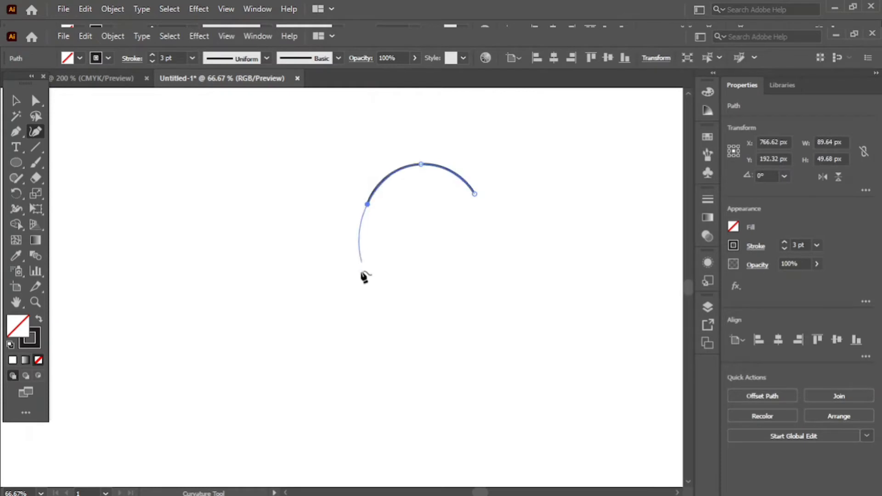
left_click(355, 300)
left_click(364, 367)
left_click(450, 412)
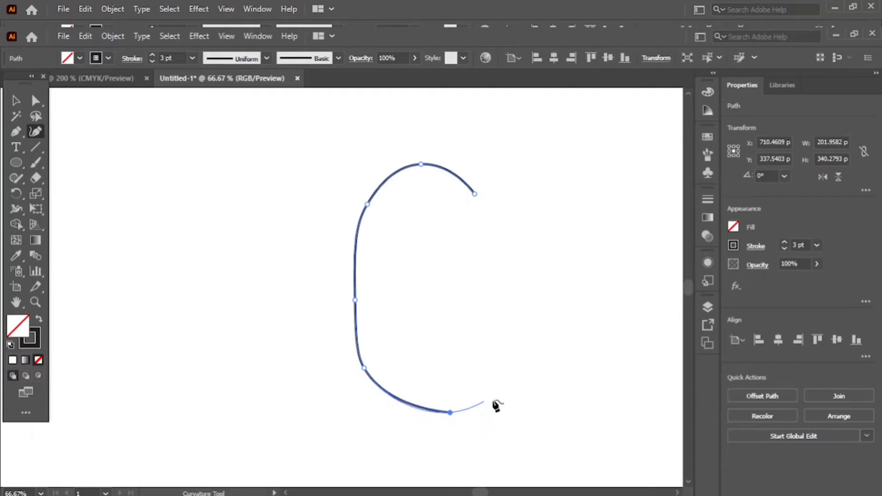
left_click(504, 365)
left_click(501, 305)
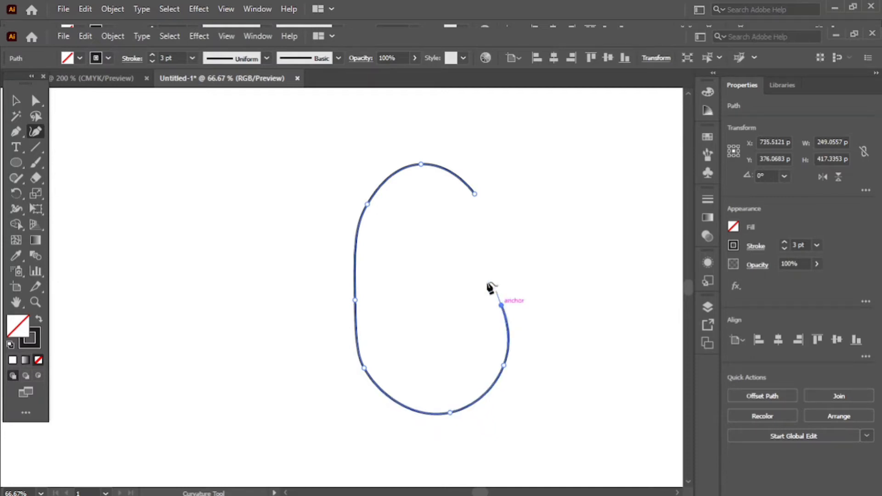
left_click(406, 279)
key("Escape")
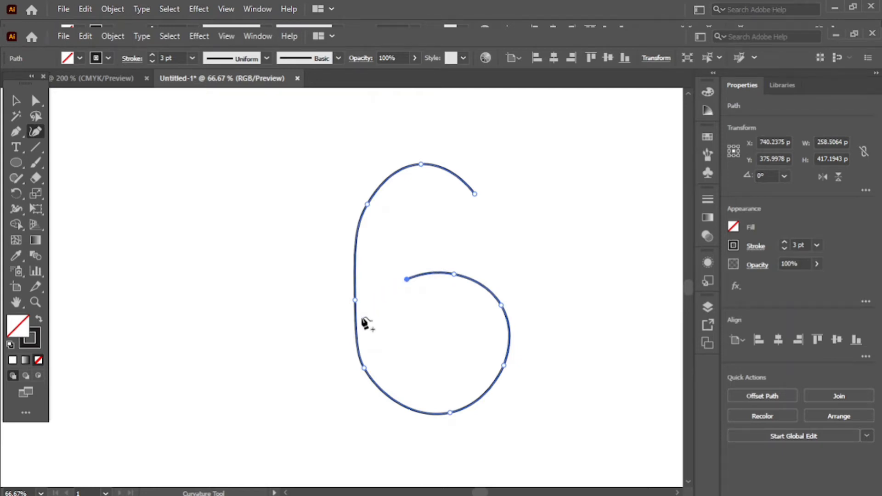
left_click(363, 315)
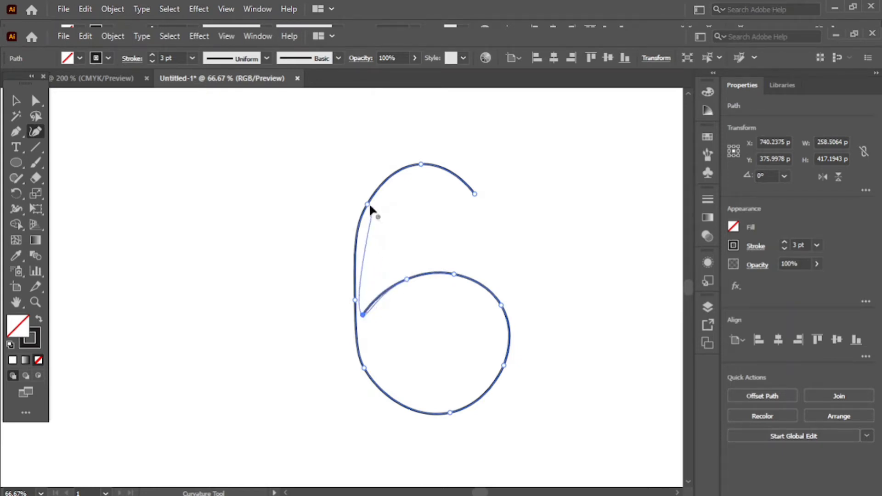
Reshape the 6 by moving the upper-left anchor of its stem down and the lower-left anchor slightly down
left_click_drag(367, 203, 362, 244)
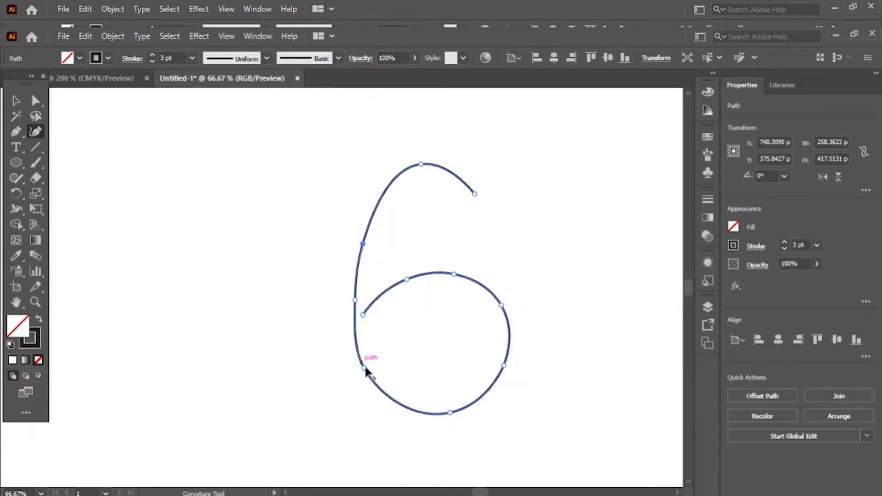
mouse_move(365, 369)
left_mouse_down()
mouse_move(374, 390)
mouse_move(382, 386)
mouse_move(370, 362)
mouse_move(368, 380)
left_mouse_up()
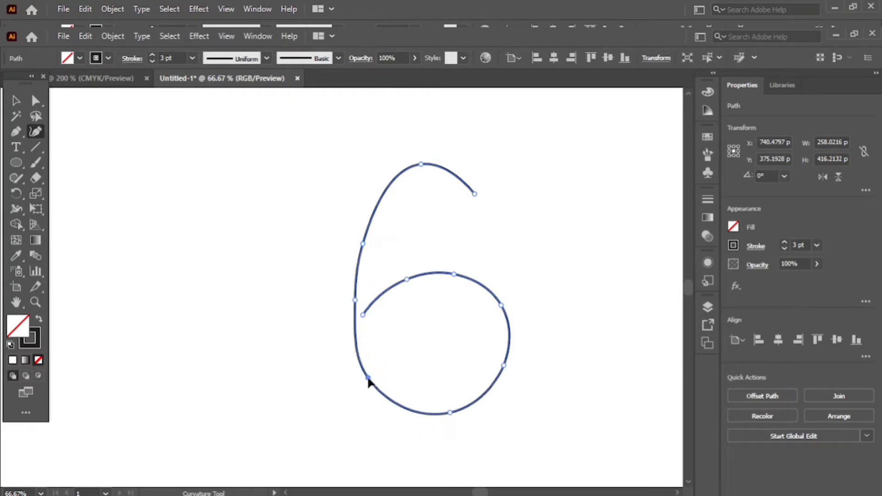
left_click(403, 278)
Move the number 6 path about 92 px horizontally to the right on the artboard
left_click(14, 105)
left_click(219, 272)
left_click_drag(426, 276, 481, 276)
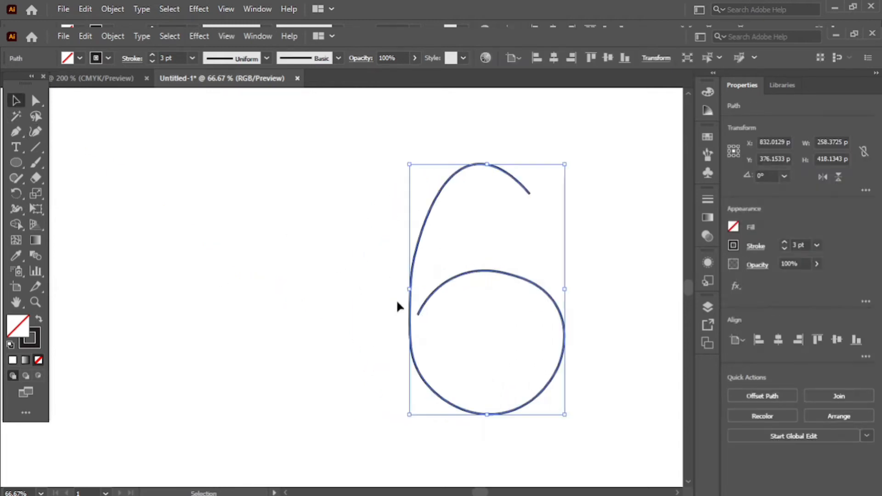
Draw a circle about 87 px in diameter left of the 6 and a 73 px vertical line from its centre past its top edge
left_click(15, 162)
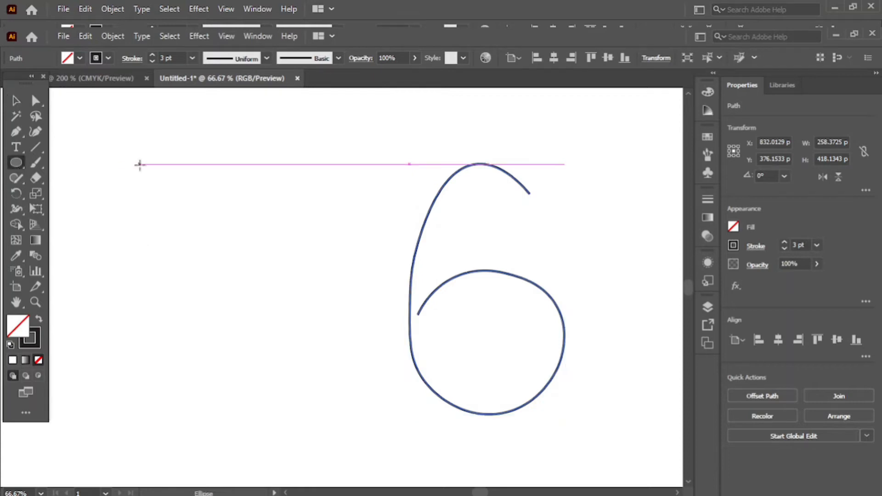
left_click_drag(155, 177, 208, 229)
left_click(35, 147)
left_click_drag(181, 159, 180, 204)
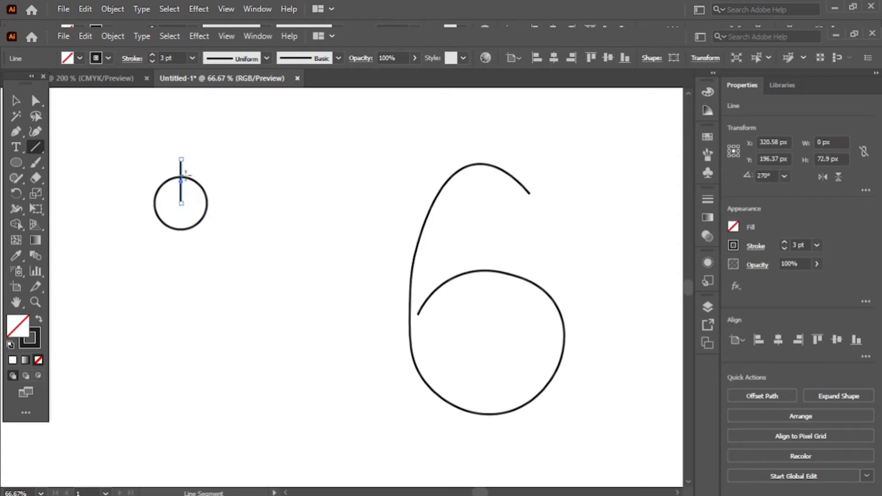
Rotate a copy of the vertical line about 24° clockwise around the circle's centre
left_click_drag(20, 193, 74, 194)
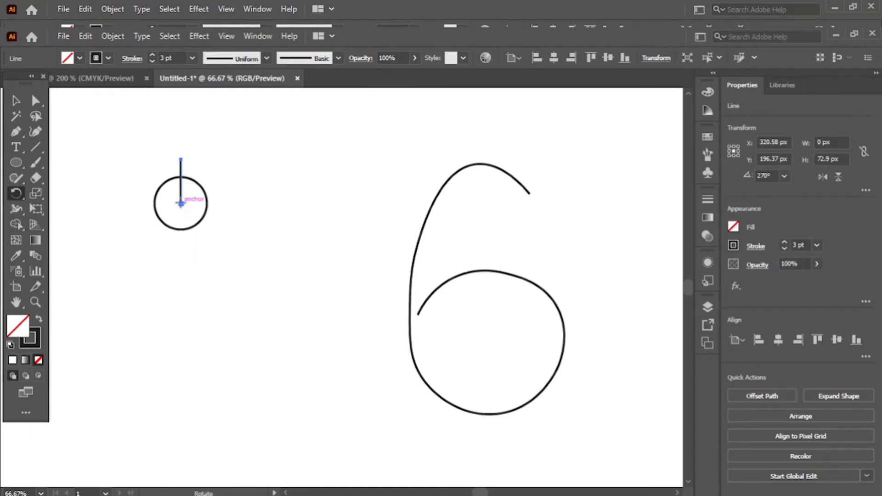
left_click(181, 204)
left_click_drag(181, 162, 198, 172)
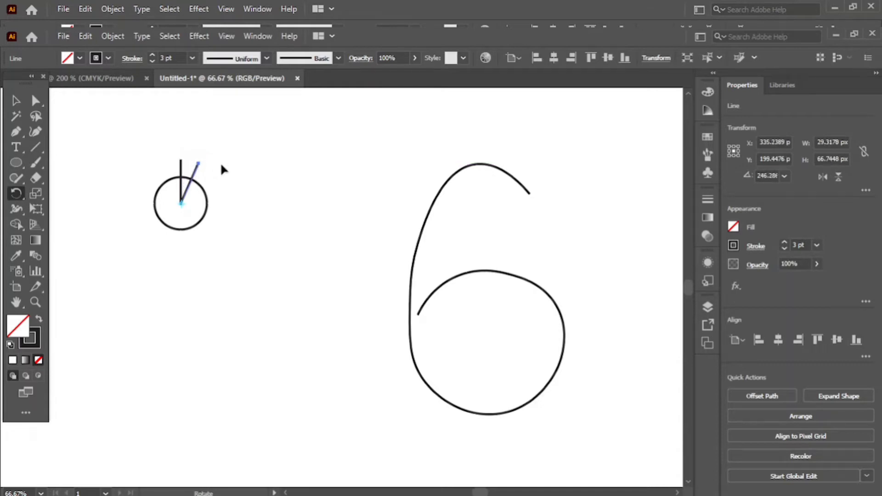
Repeat the rotated copy of the line 13 times to surround the circle's centre with evenly spaced spokes
key("ctrl+d")
key("ctrl+d")
key("ctrl+d")
key("ctrl+d")
key("ctrl+d")
key("ctrl+d")
key("ctrl+d")
key("ctrl+d")
key("ctrl+d")
key("ctrl+d")
key("ctrl+d")
key("ctrl+d")
key("ctrl+d")
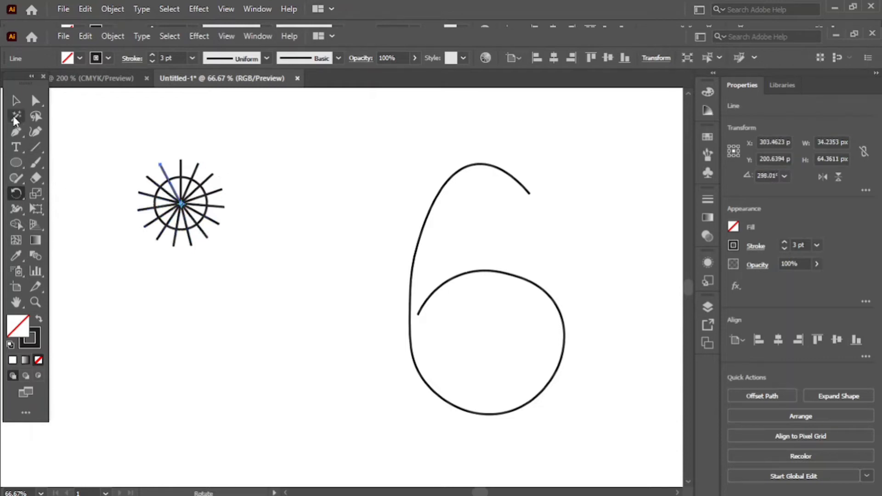
Remove the stroke colour from the circle and all its spokes
left_click(16, 100)
left_click_drag(133, 151, 242, 271)
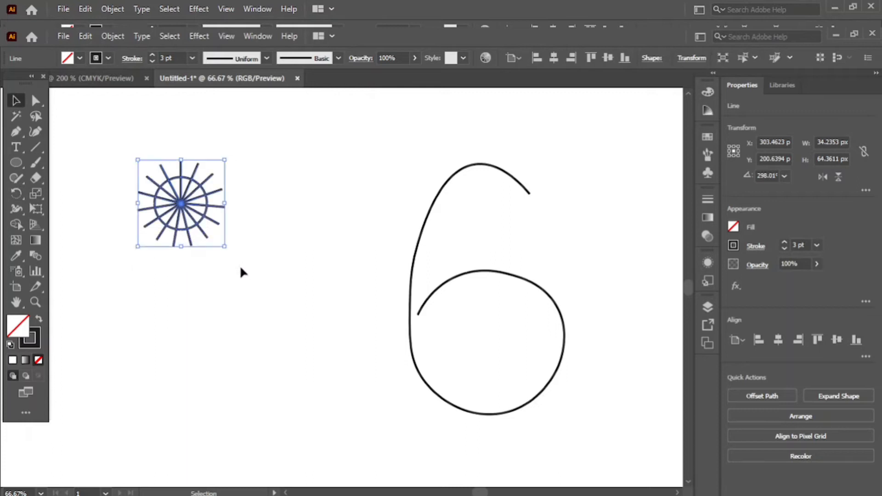
scroll(145, 253, "up", 1)
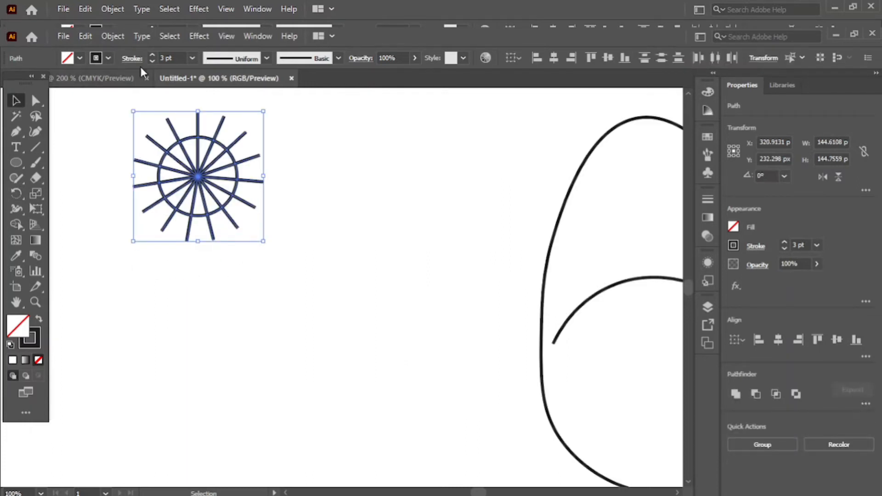
left_click(108, 59)
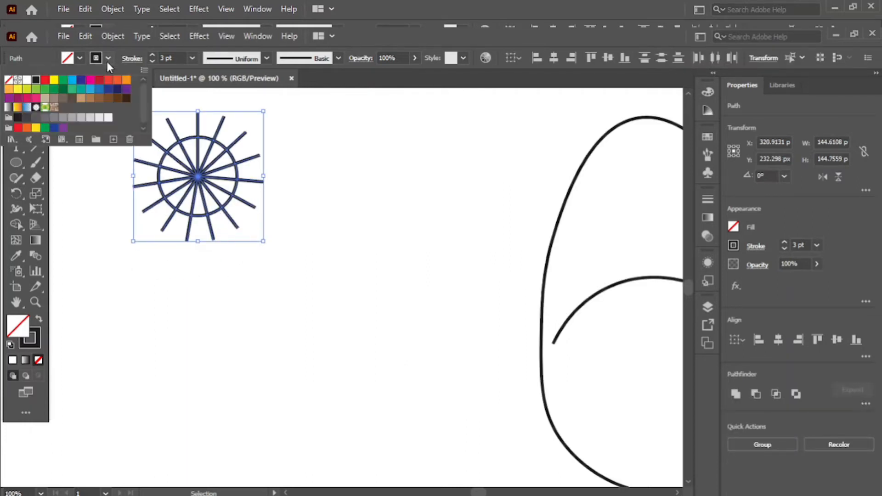
left_click(8, 80)
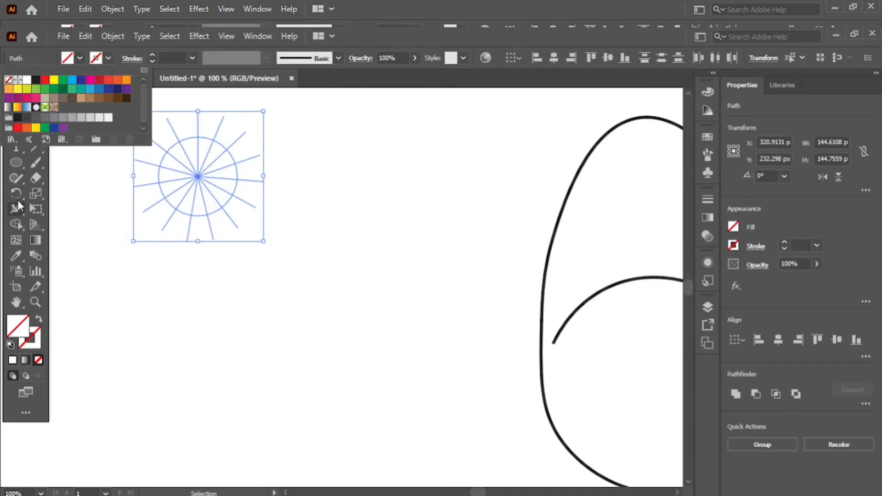
Divide the circle into wedges with the Shape Builder tool and remove the spoke ends outside the circle
left_click_drag(15, 227, 55, 225)
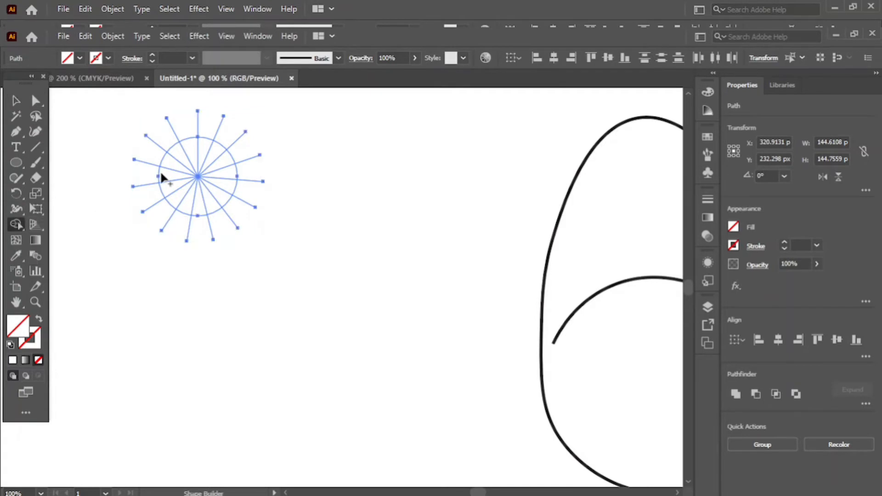
left_click(178, 156)
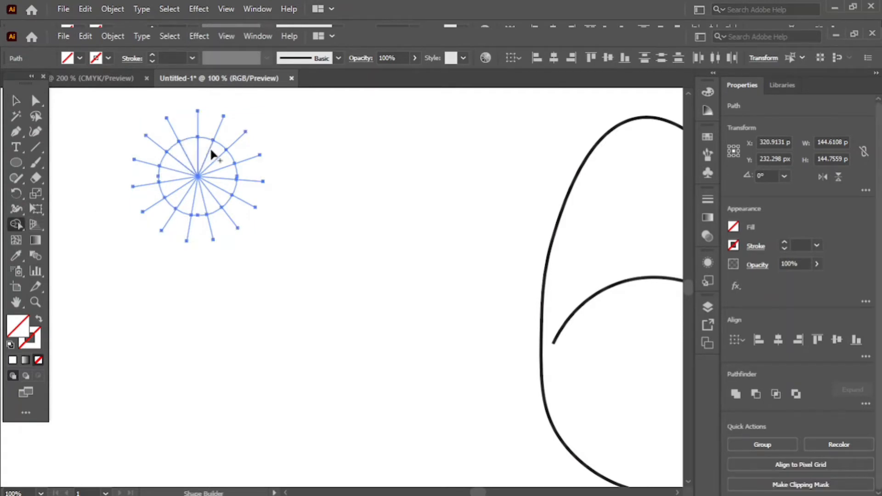
left_click(229, 163)
left_click(230, 172)
left_click(230, 186)
left_click(186, 209)
left_click(166, 176)
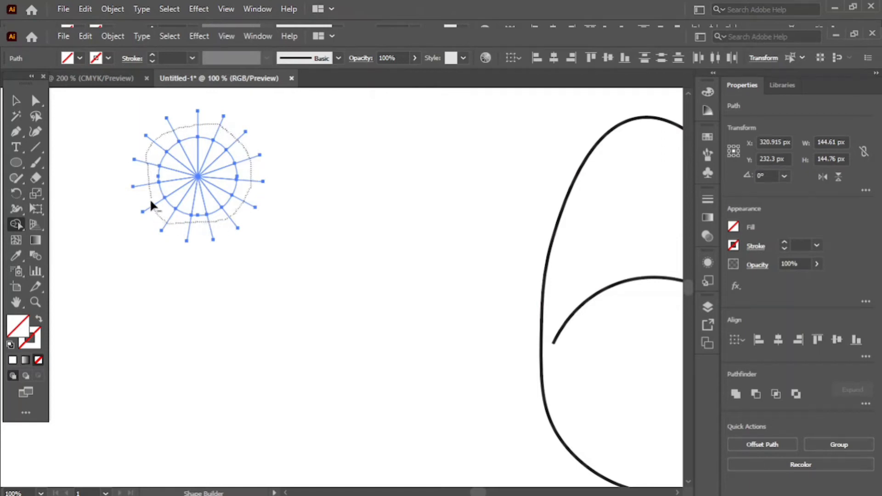
left_click_drag(150, 201, 150, 199)
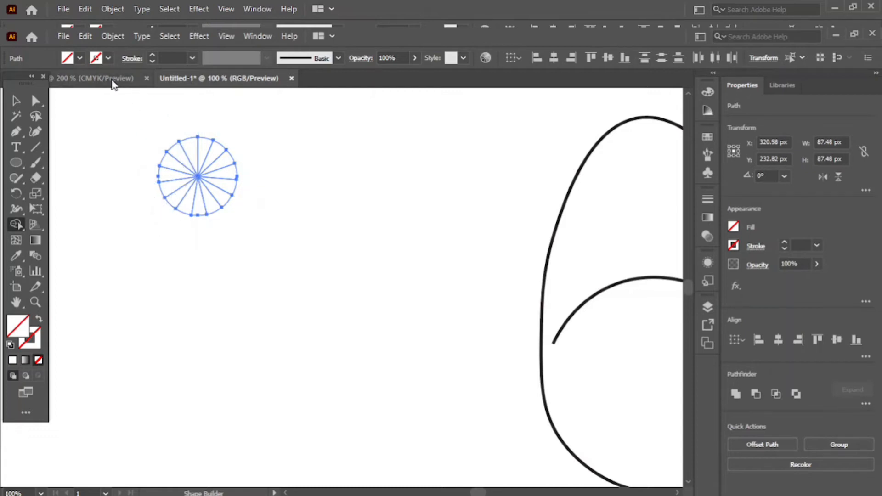
Set the fill to black and fill alternate wedges around the circle with the Shape Builder
left_click(80, 58)
left_click(35, 80)
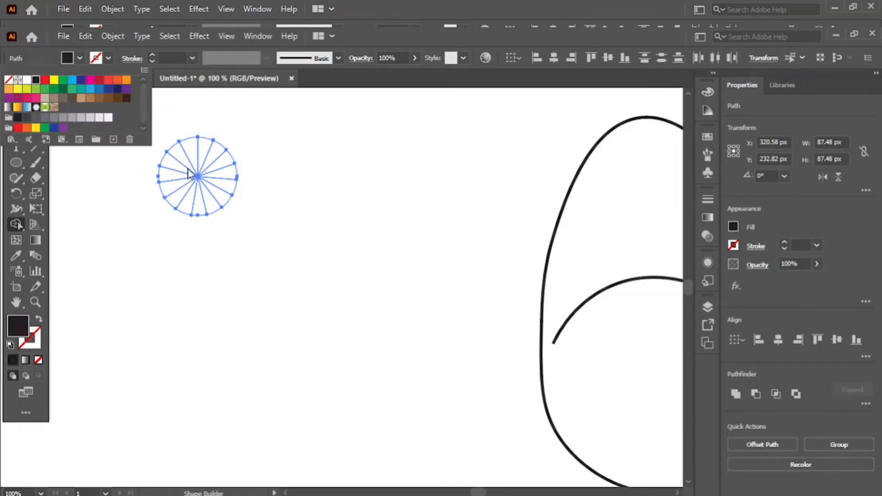
left_click(175, 152)
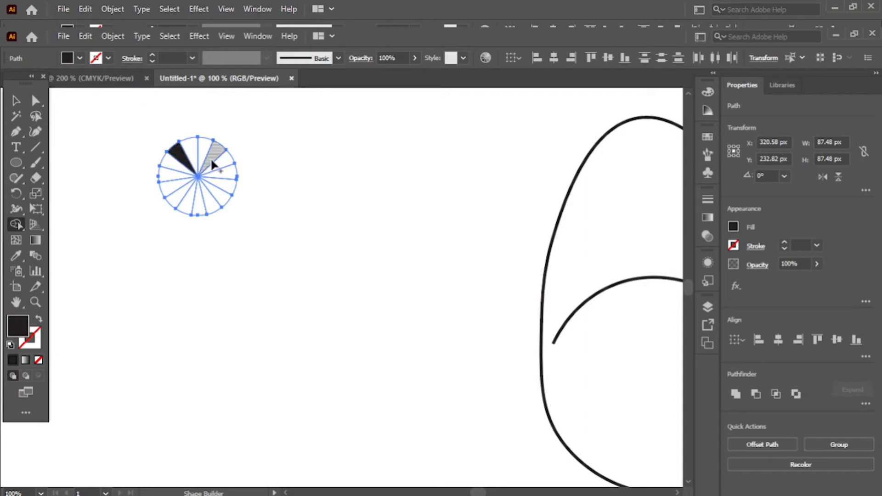
left_click(224, 165)
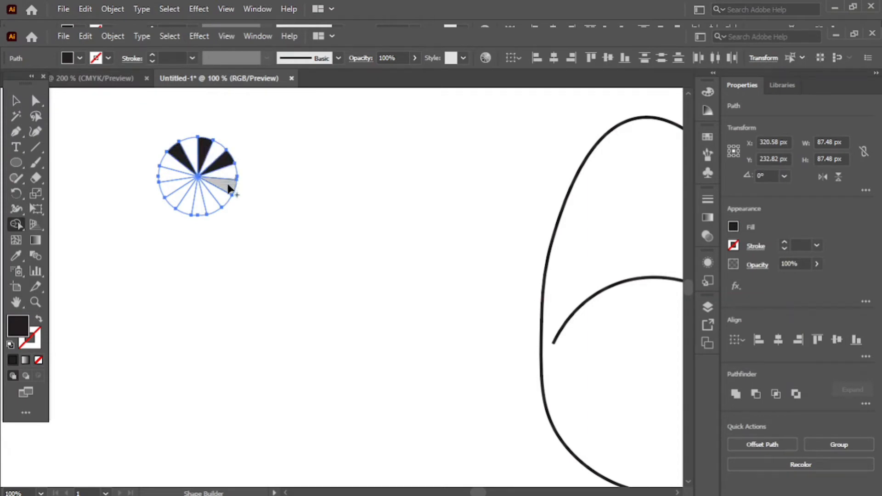
left_click(225, 190)
left_click(213, 203)
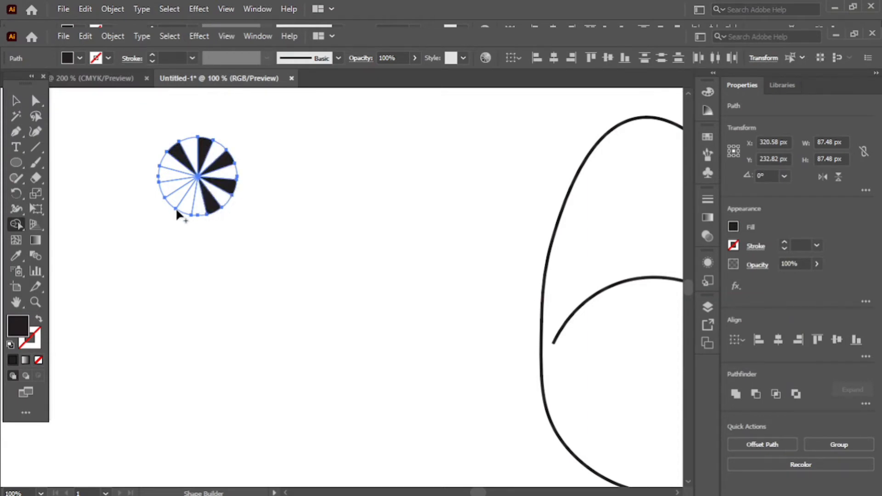
left_click(182, 209)
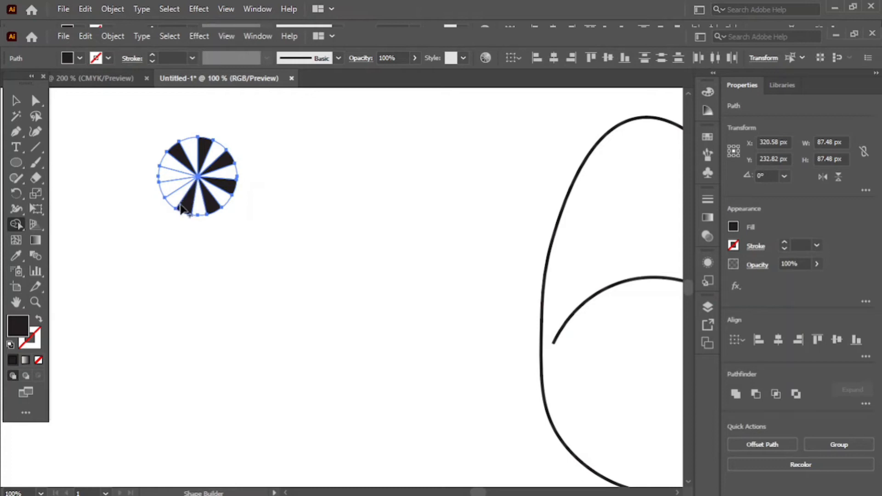
left_click(165, 183)
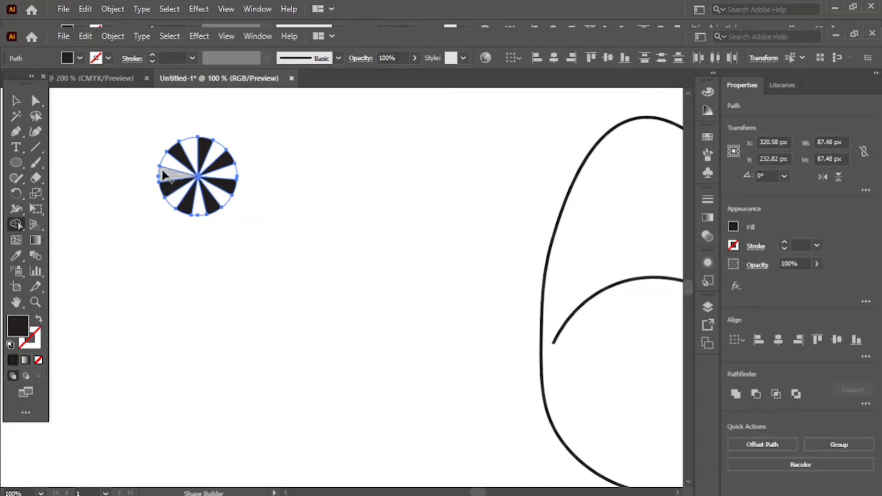
left_click(164, 175)
Set the fill to white and fill the wedge at the circle's left edge and the one above it
left_click(82, 60)
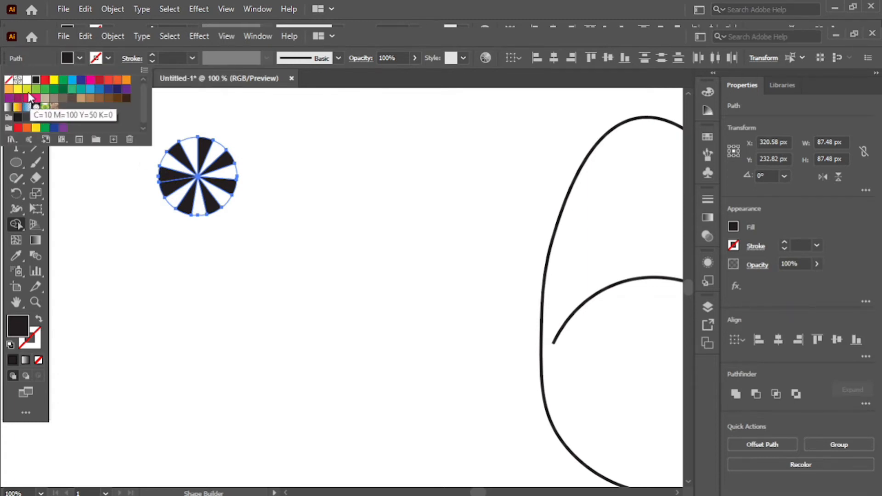
left_click(26, 79)
left_click(172, 160)
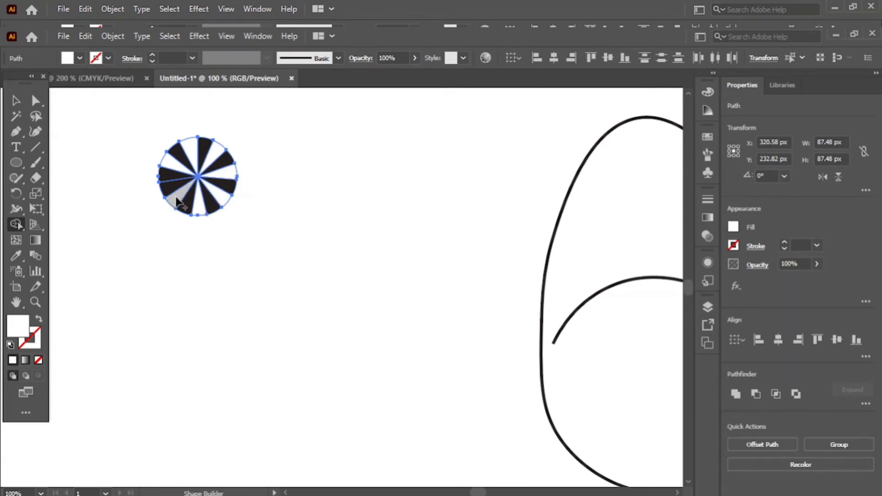
left_click(164, 176)
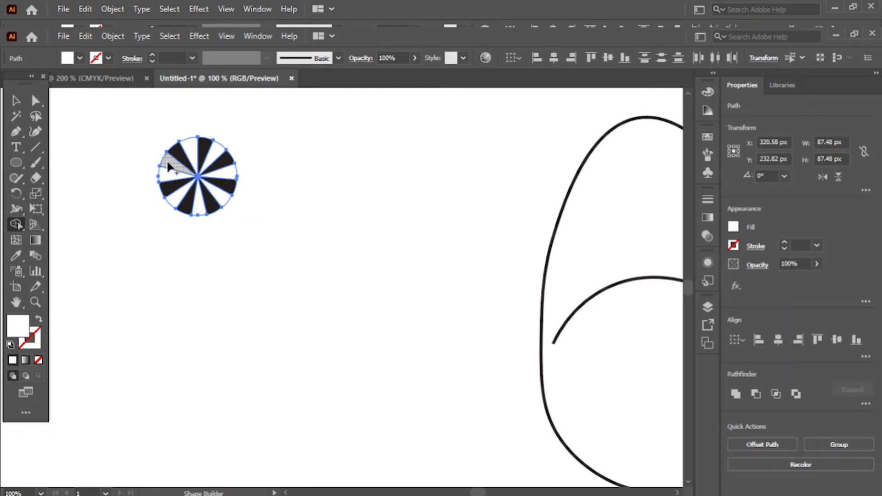
Set the fill back to black and fill the wedge just above the circle's left white wedge
left_click(79, 58)
left_click(36, 81)
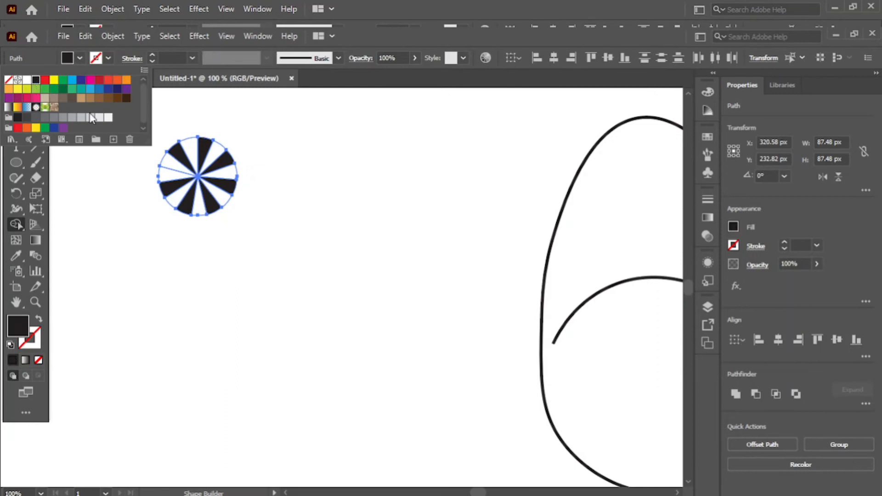
left_click(176, 160)
left_click(176, 165)
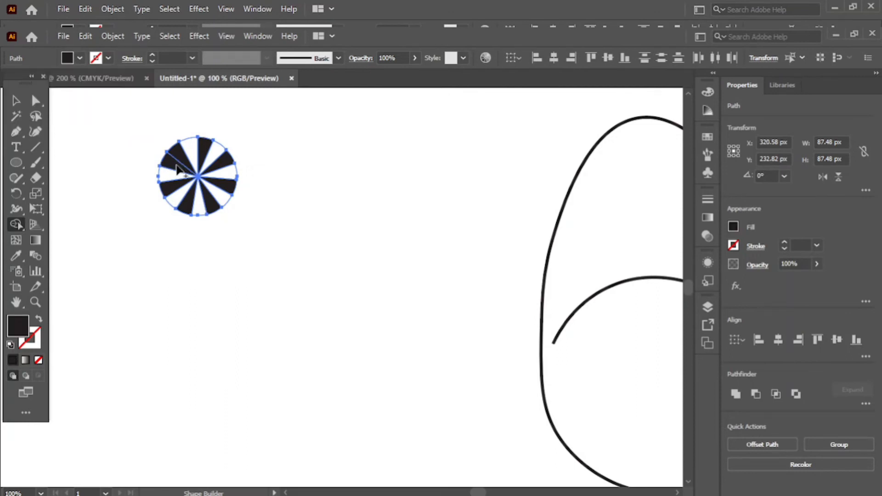
Group all the wedges of the striped circle and place a copy of the group about 324 px to its right
left_click(15, 102)
left_click_drag(126, 122, 267, 232)
right_click(269, 236)
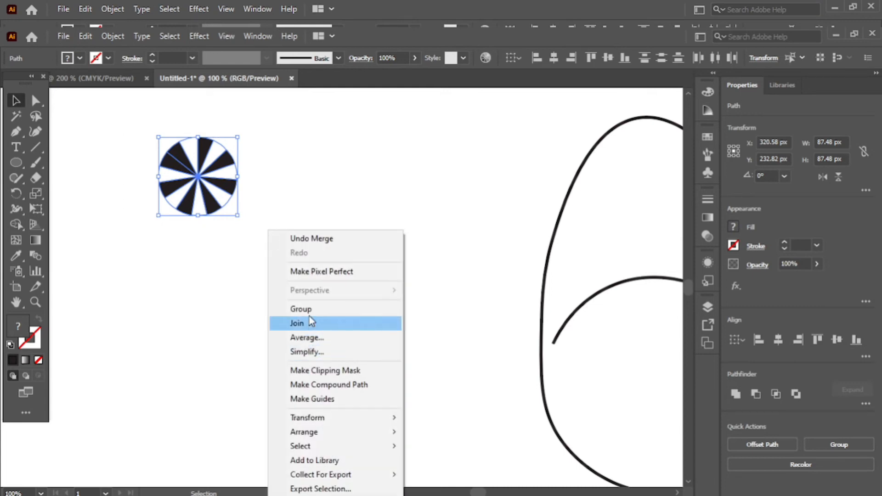
left_click(280, 308)
left_click(239, 257)
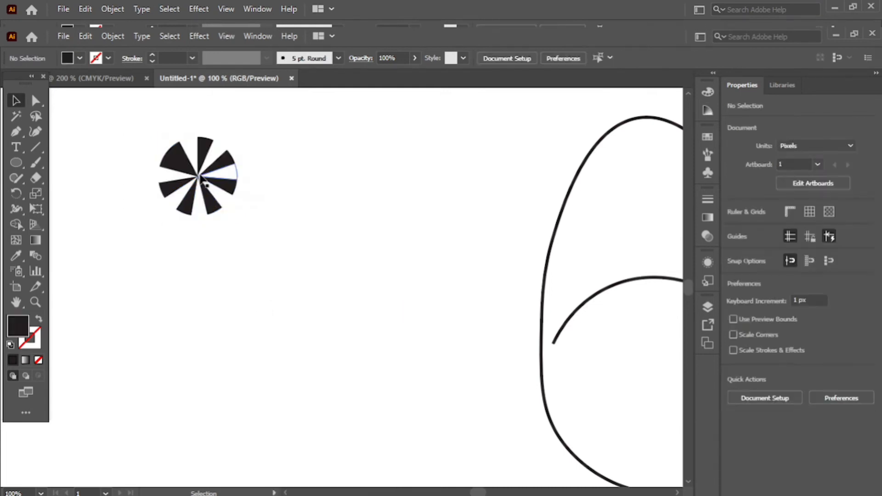
left_click(205, 182)
left_click_drag(205, 181, 490, 181)
Set the blend options for the two striped circles to Specified Steps with 1000 steps
left_click_drag(92, 138, 527, 216)
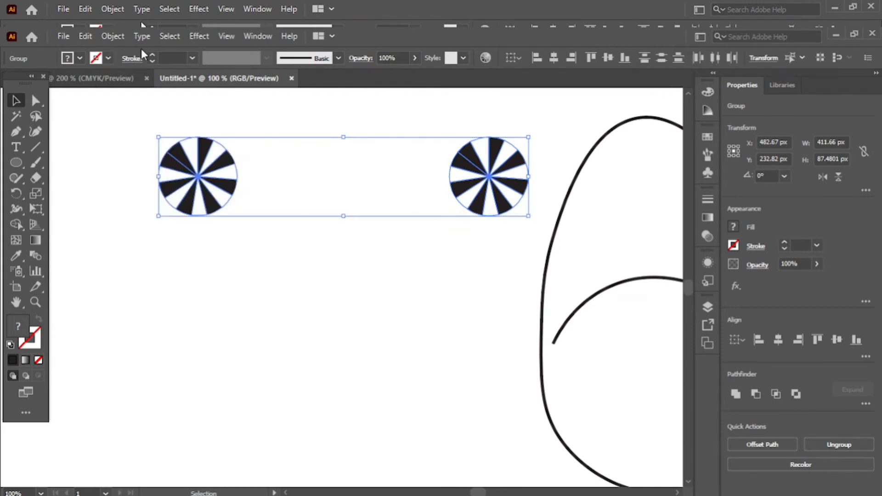
left_click(123, 40)
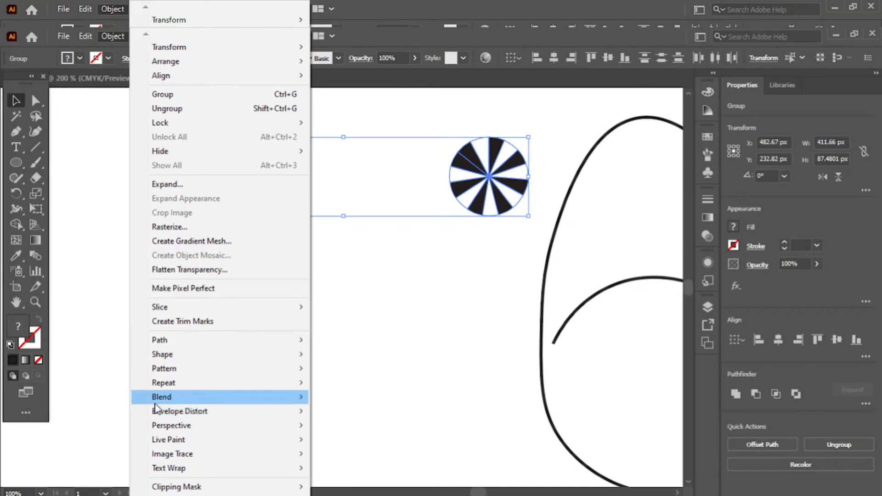
mouse_move(156, 399)
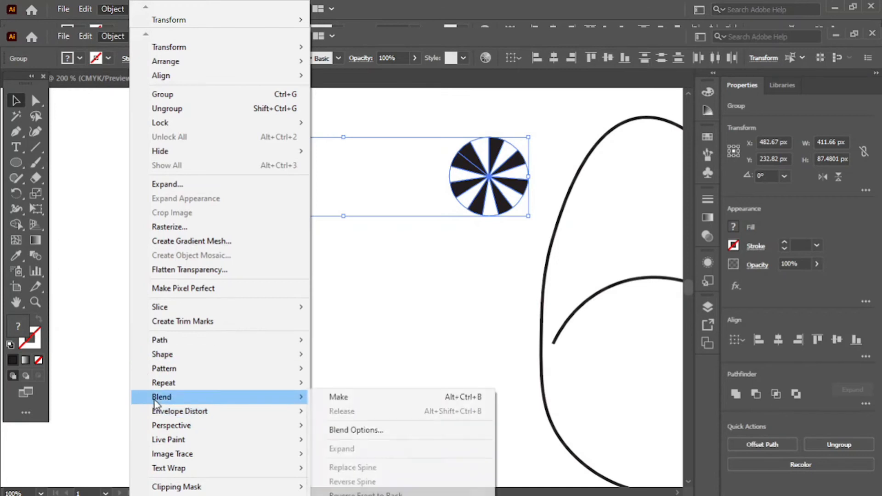
left_click(356, 430)
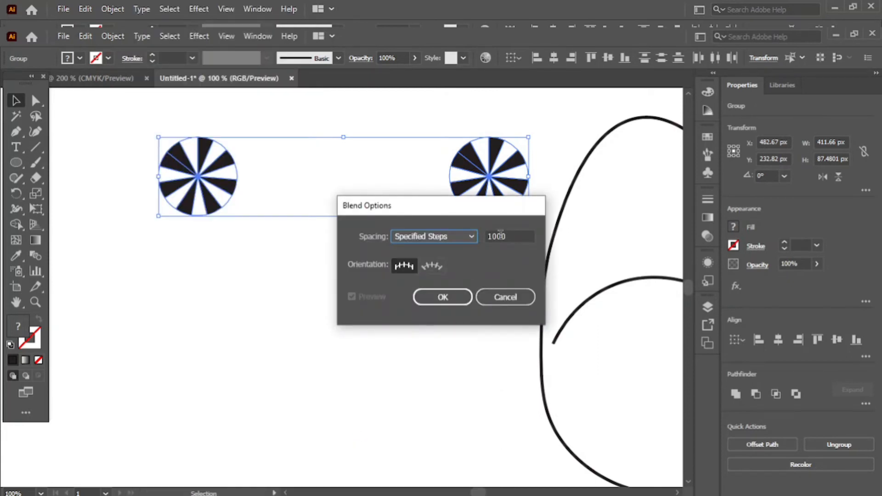
left_click(442, 297)
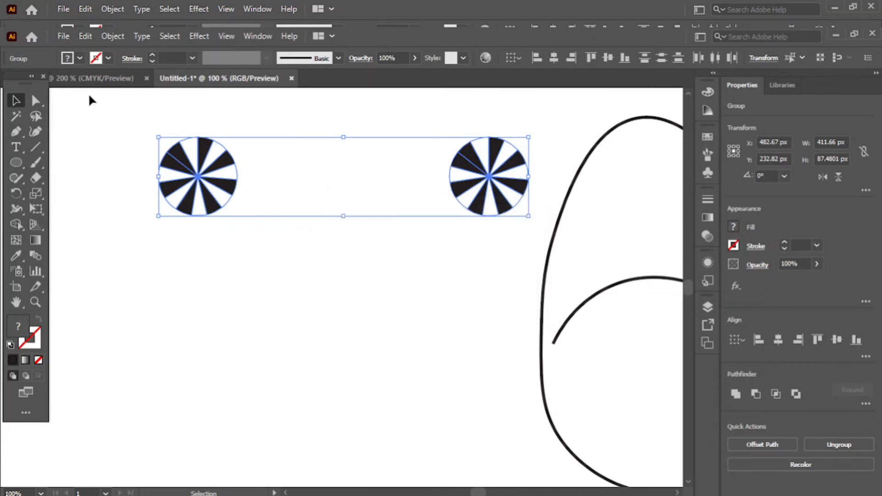
Blend the two striped circles into one continuous striped bar
left_click(109, 37)
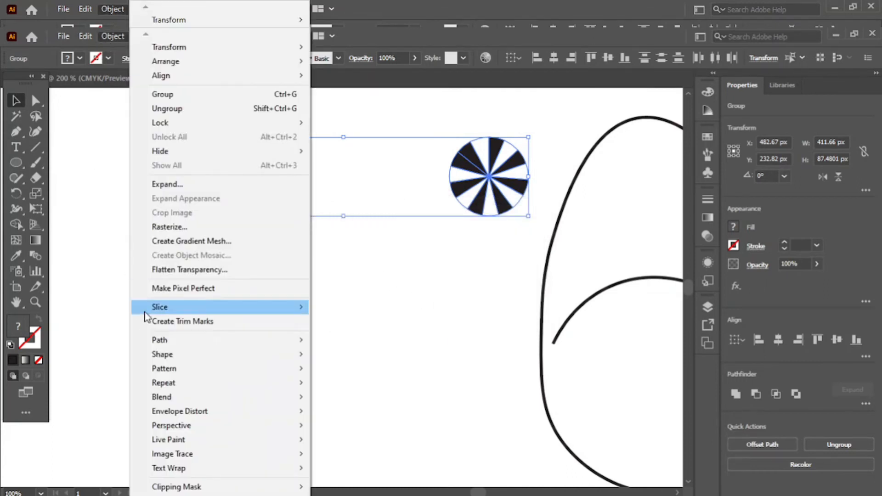
mouse_move(238, 395)
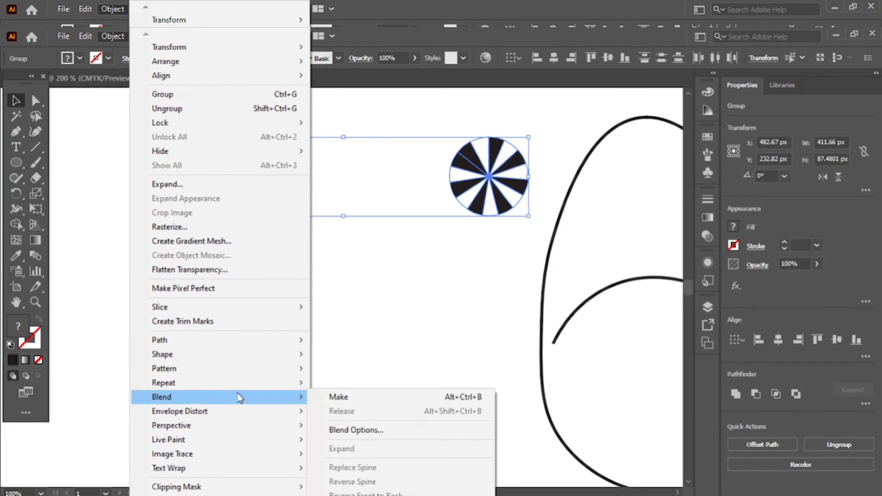
left_click(349, 396)
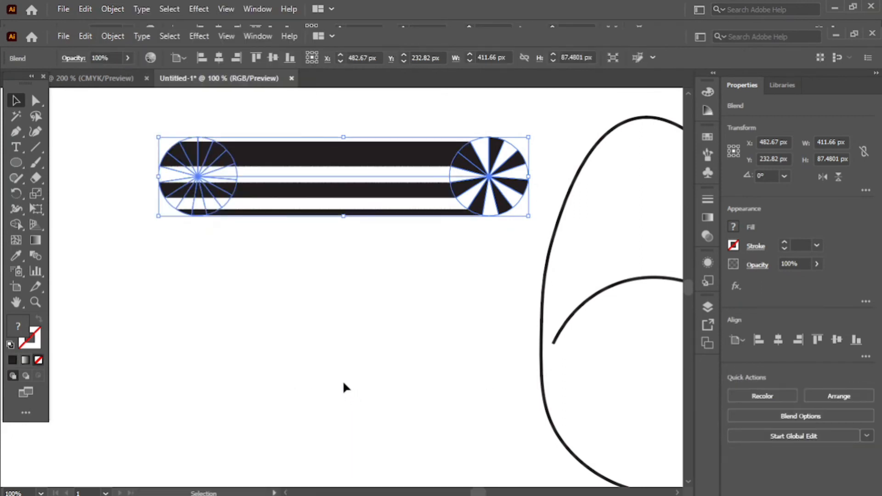
left_click(343, 379)
Move the striped blend bar up by about 27 px
left_click_drag(122, 119, 503, 256)
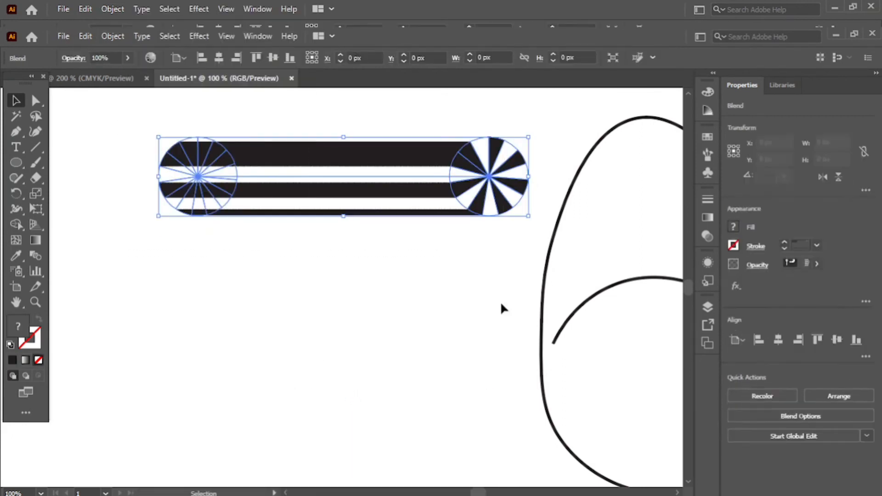
left_click(482, 311)
scroll(437, 242, "down", 2)
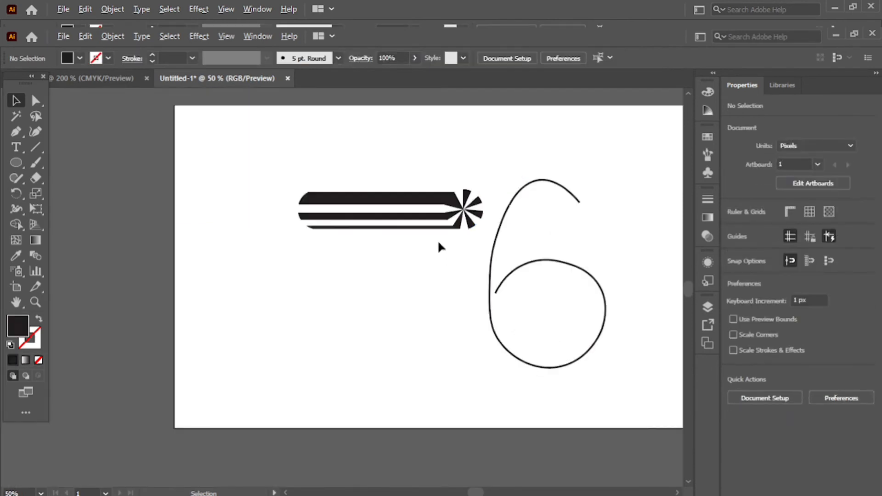
scroll(431, 255, "up", 1)
scroll(432, 257, "up", 1)
left_click_drag(476, 183, 471, 158)
left_click(469, 124)
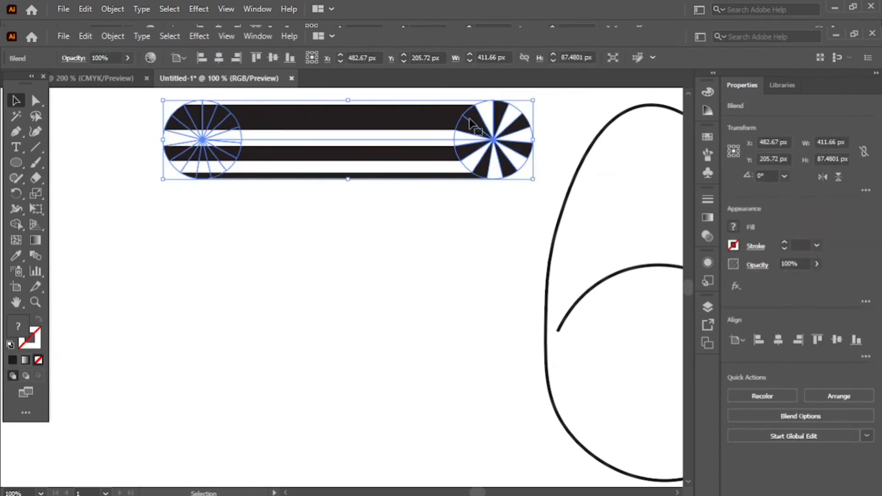
Move the 6-shaped path below the striped bar and scale it down to about 223 by 361 px
left_click_drag(542, 312, 243, 399)
key("ctrl+minus")
key("ctrl+minus")
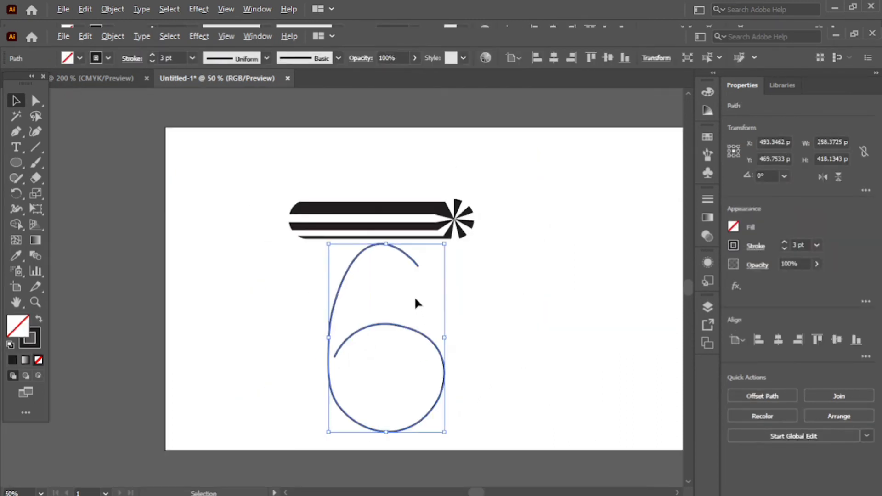
left_click_drag(444, 246, 433, 263)
key("ctrl+plus")
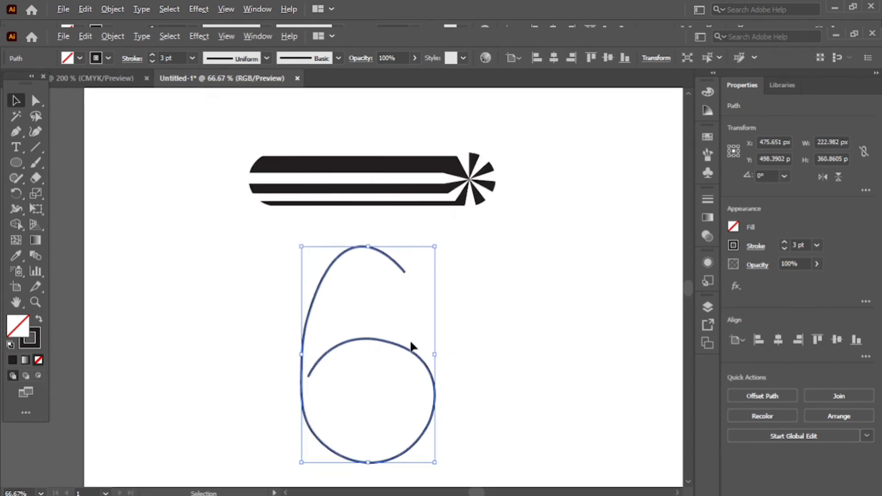
Replace the spine of the striped blend with the 6-shaped path
left_click_drag(219, 141, 471, 442)
left_click(104, 10)
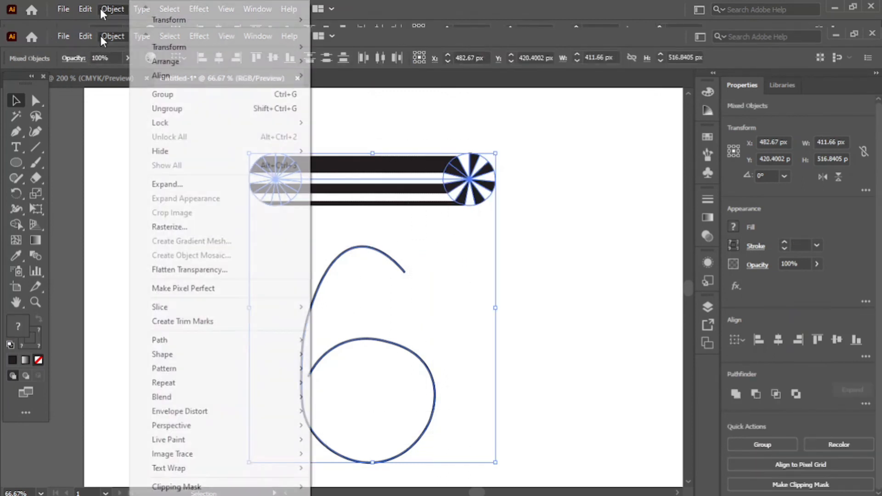
mouse_move(182, 398)
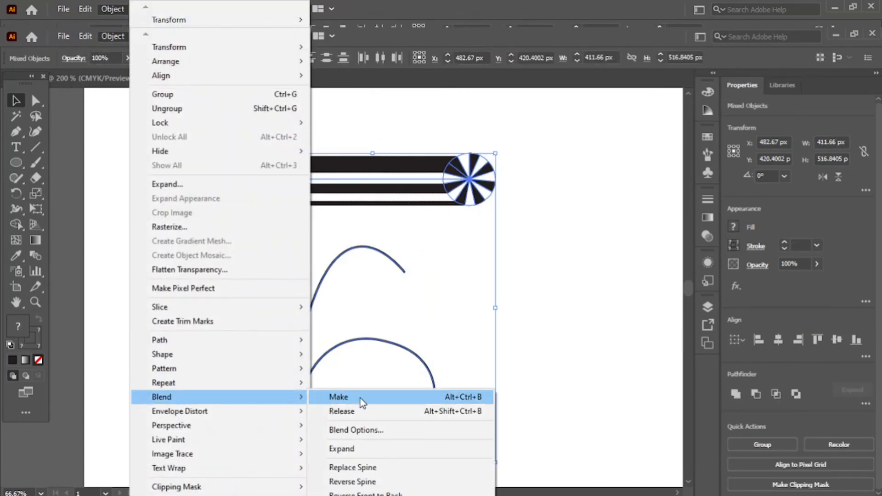
left_click(370, 472)
left_click(528, 321)
Move the striped 6 up on the artboard and enlarge it to about 329 by 466 px
left_click_drag(259, 183, 447, 332)
left_click_drag(444, 386, 524, 373)
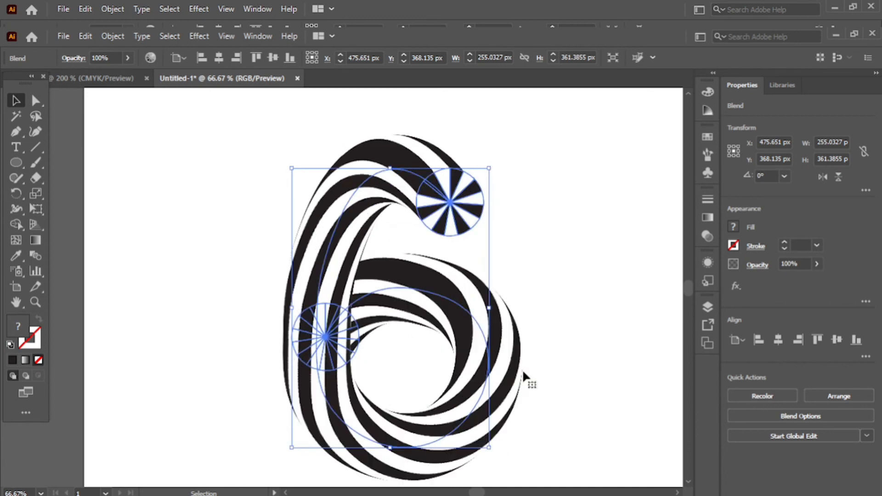
left_click(560, 321)
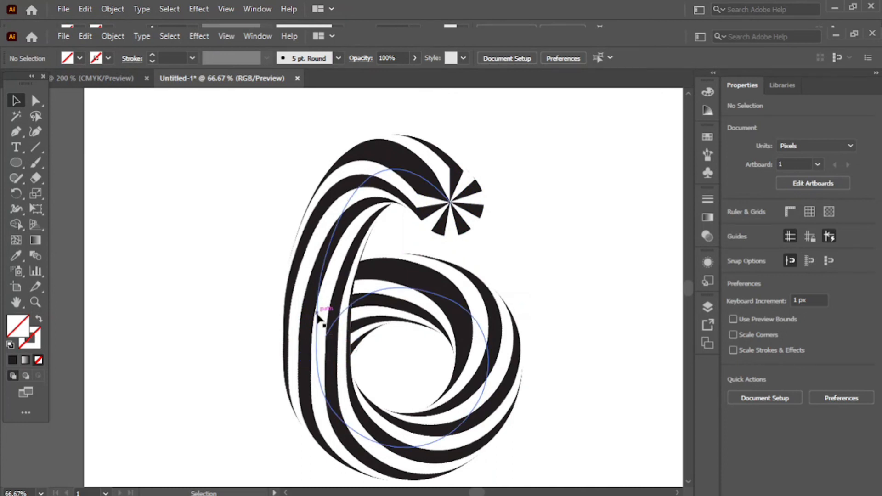
Reverse the spine of the striped 6 blend so its two ends swap
left_click_drag(265, 143, 513, 394)
left_click(105, 37)
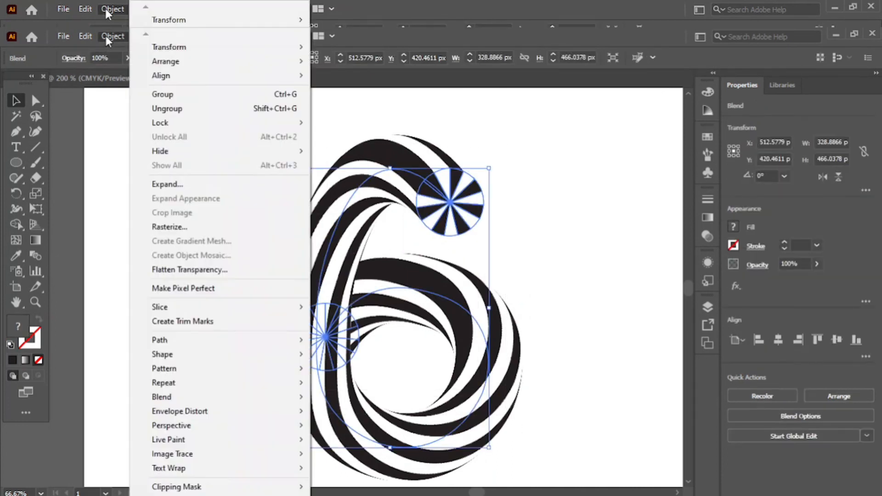
mouse_move(148, 399)
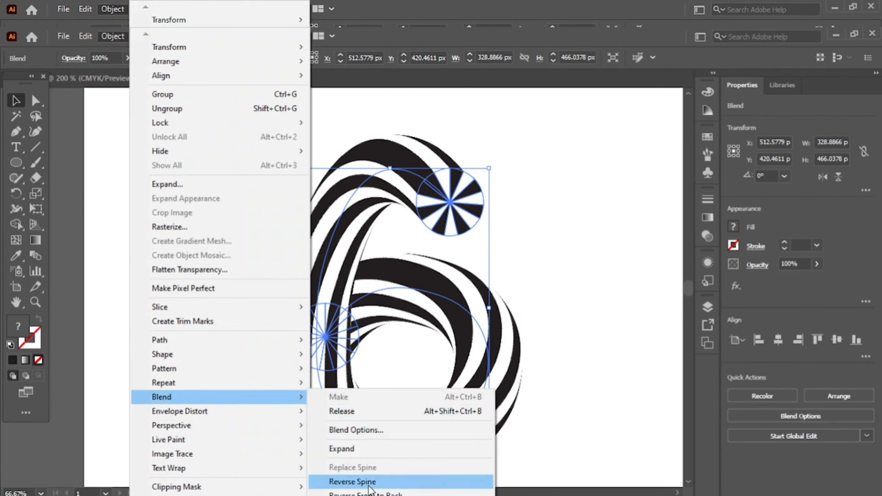
left_click(352, 482)
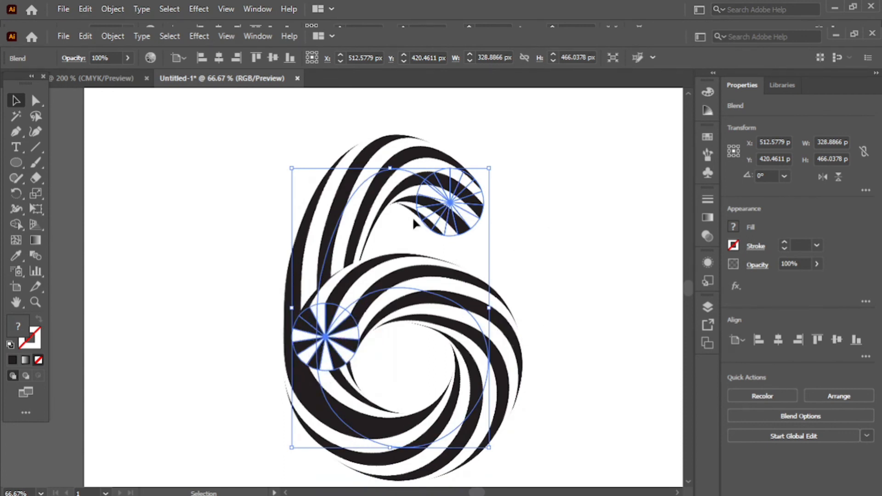
left_click(180, 155)
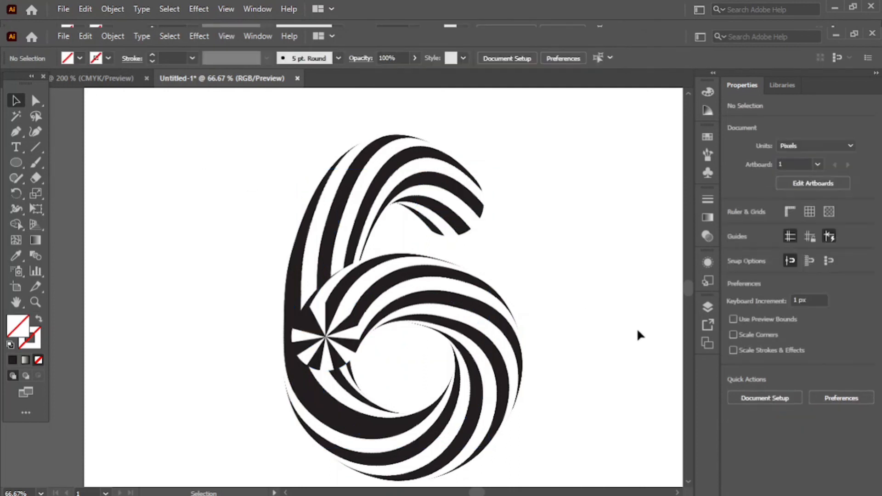
Reposition the striped 6 on the artboard at about X 525 px, Y 355 px
scroll(572, 275, "down", 1)
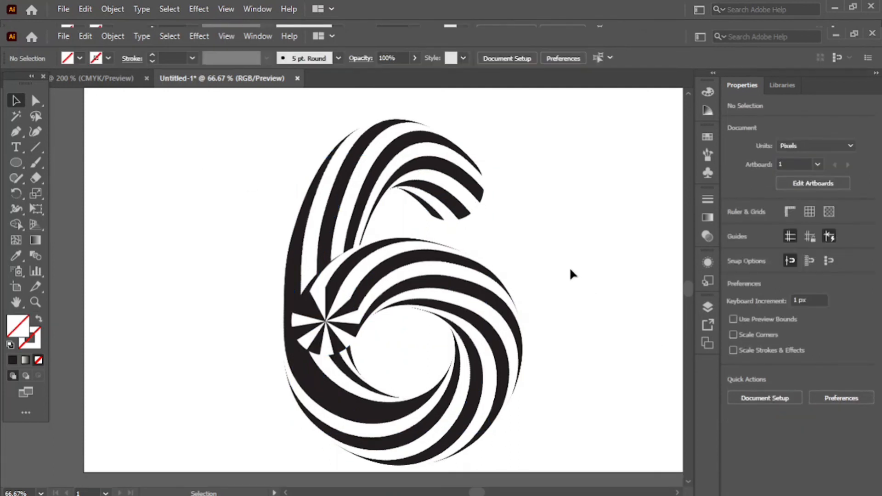
left_click_drag(570, 271, 527, 305)
left_click_drag(344, 311, 352, 272)
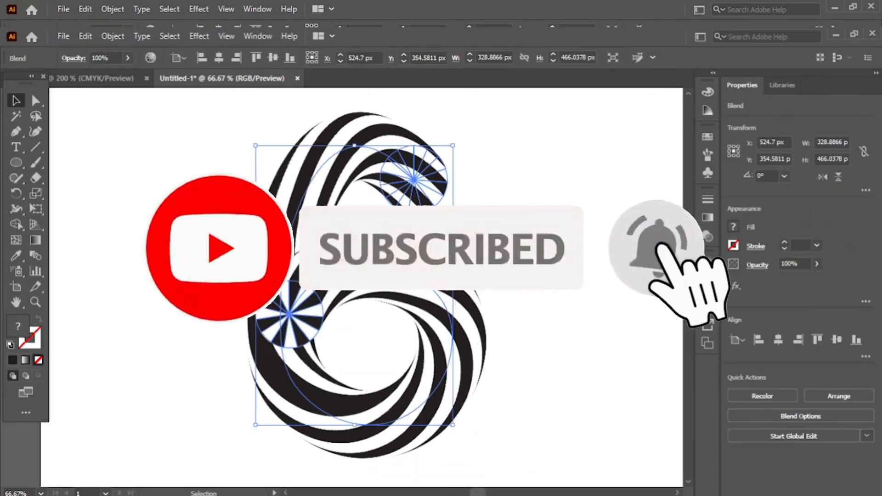